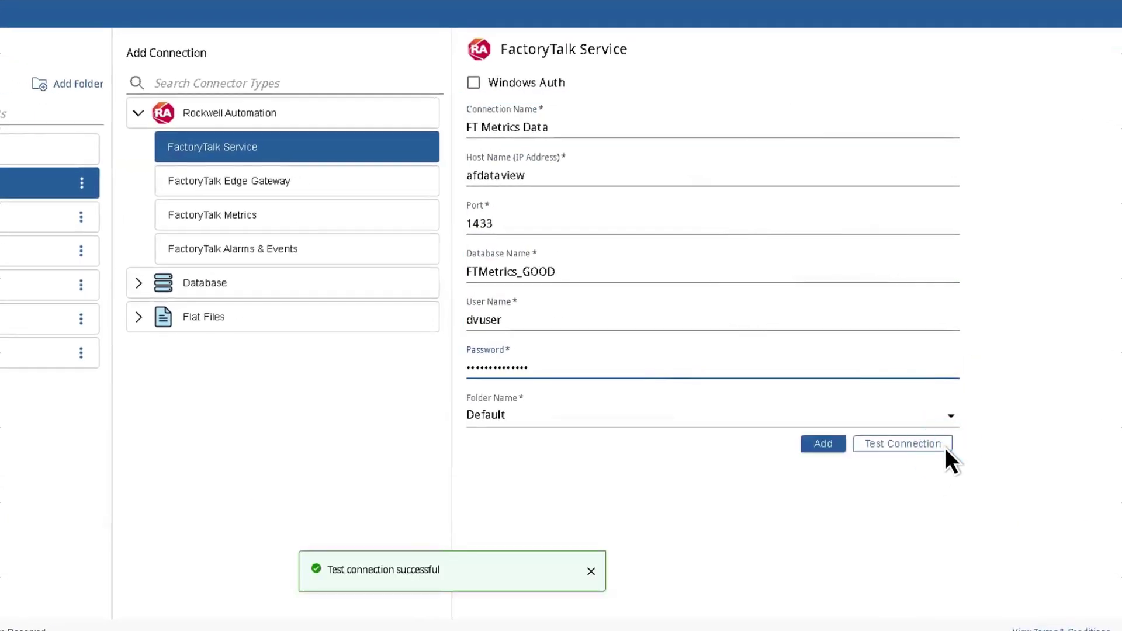
- Save the tested FT Metrics Data connection to the Default folder and start adding new content
left_click(841, 447)
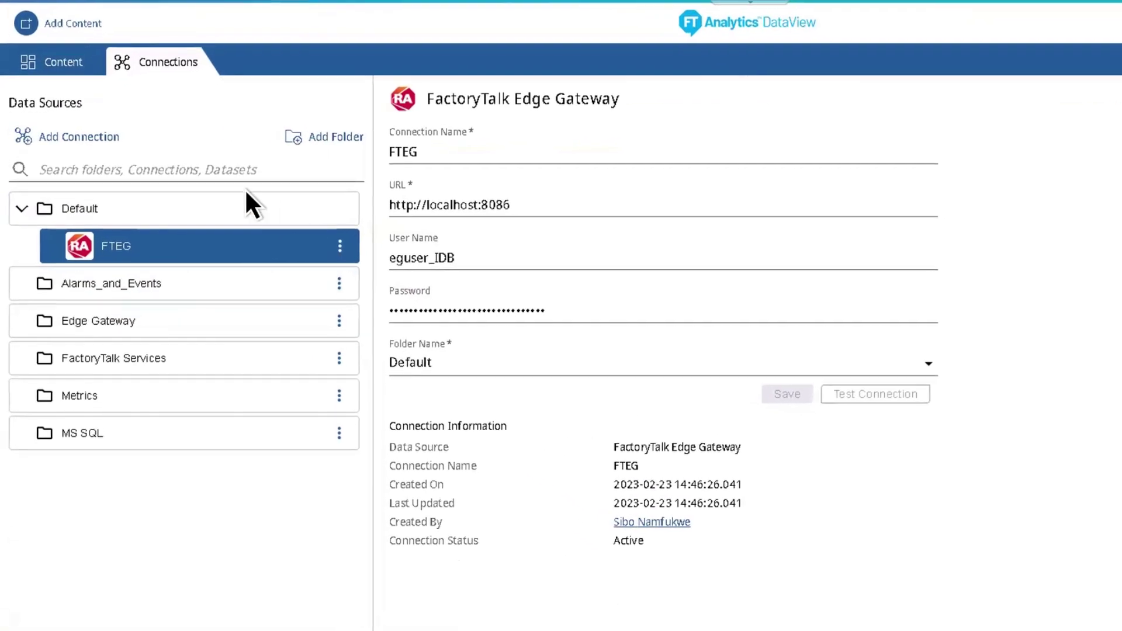
left_click(116, 140)
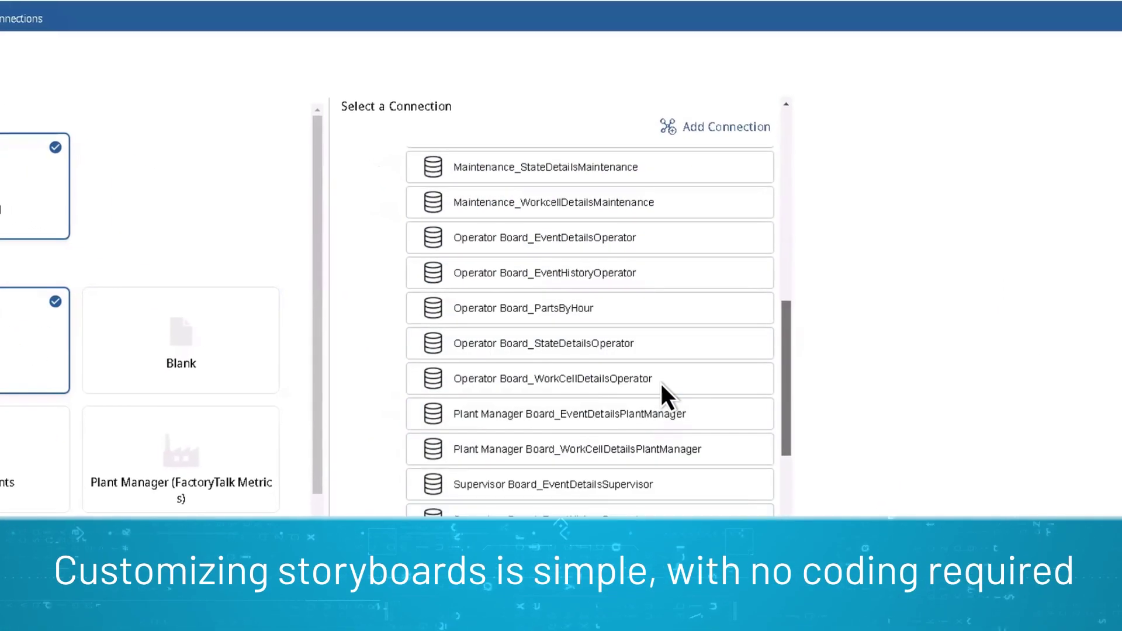
- Build a Basic storyboard from Operator Board_WorkCellDetailsOperator and save it as 'Metrics Data'
left_click(662, 383)
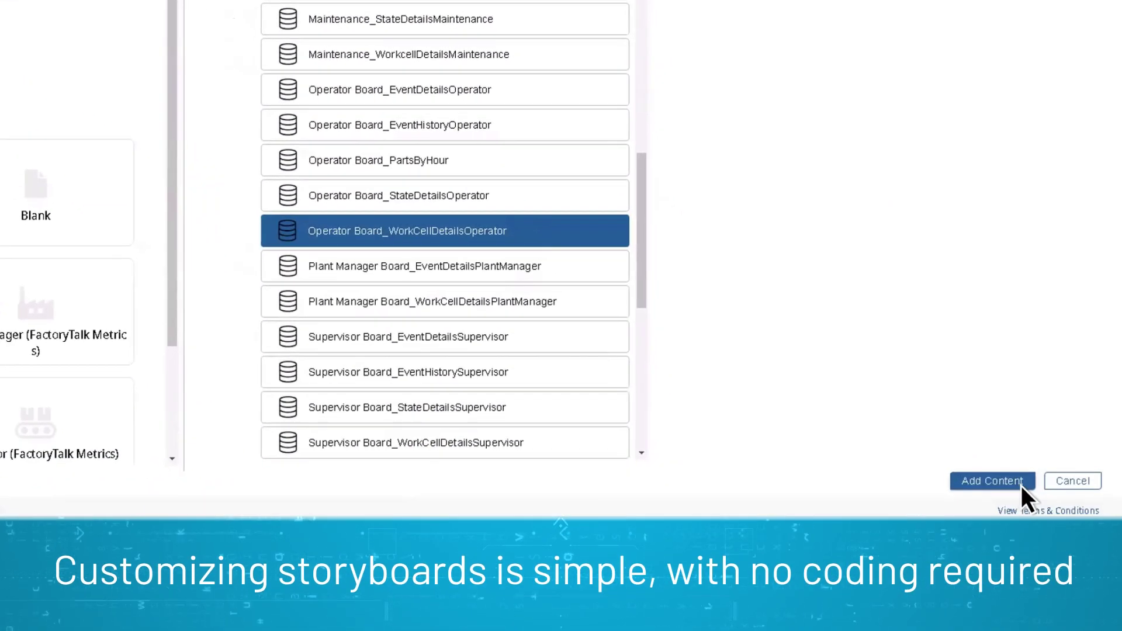
left_click(1021, 486)
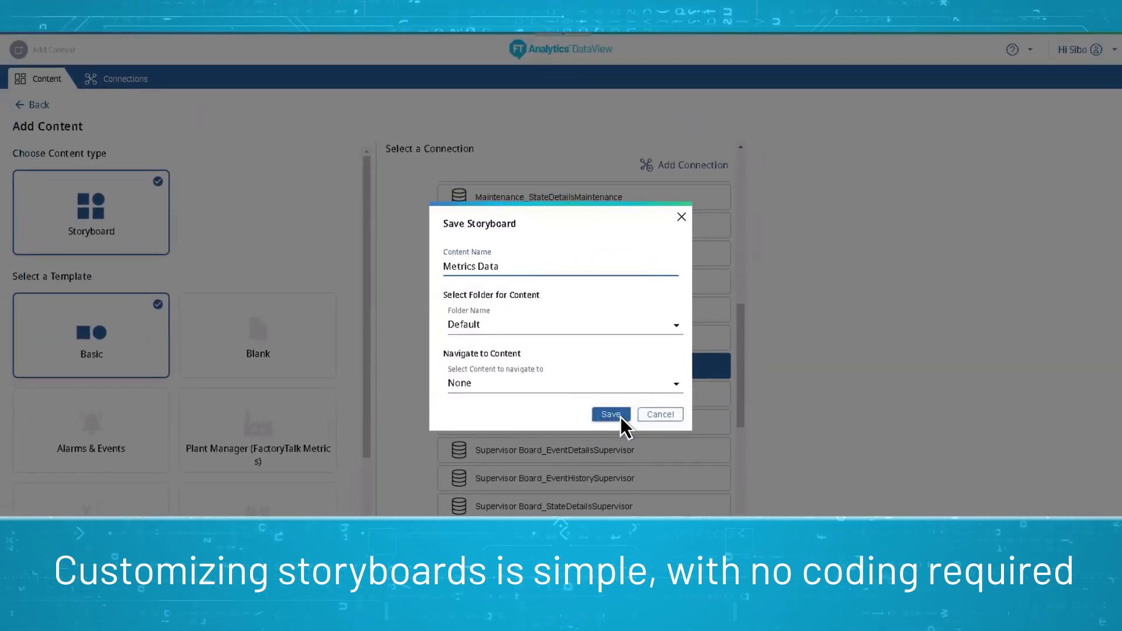
left_click(611, 415)
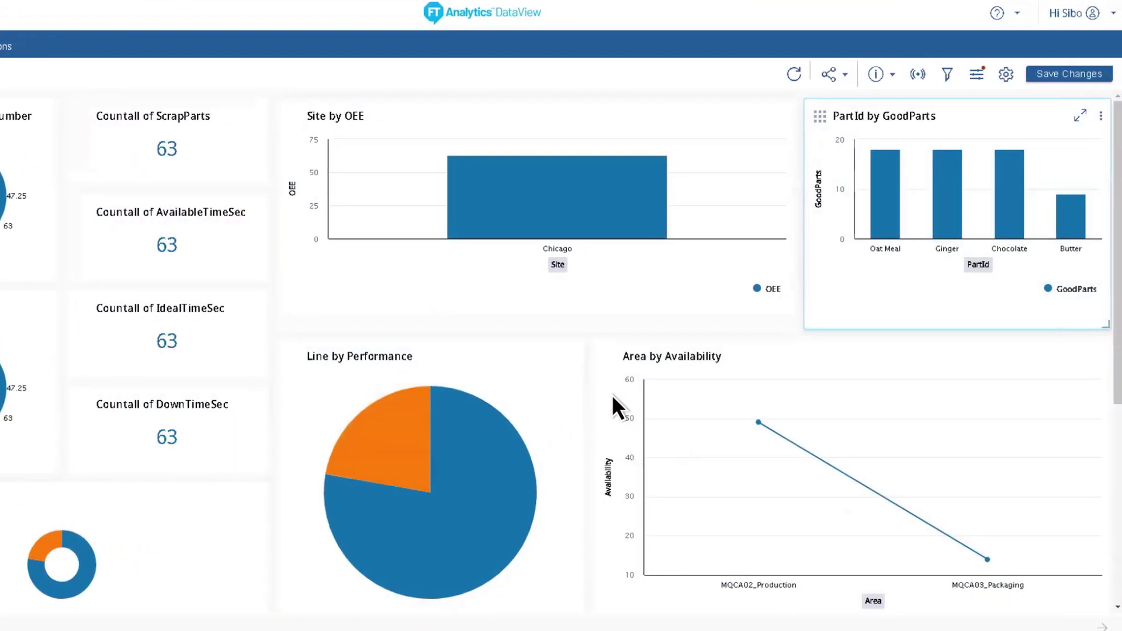
- Maximize the PartId by GoodParts chart and change it to the Multi Color Bar type
left_click(1081, 118)
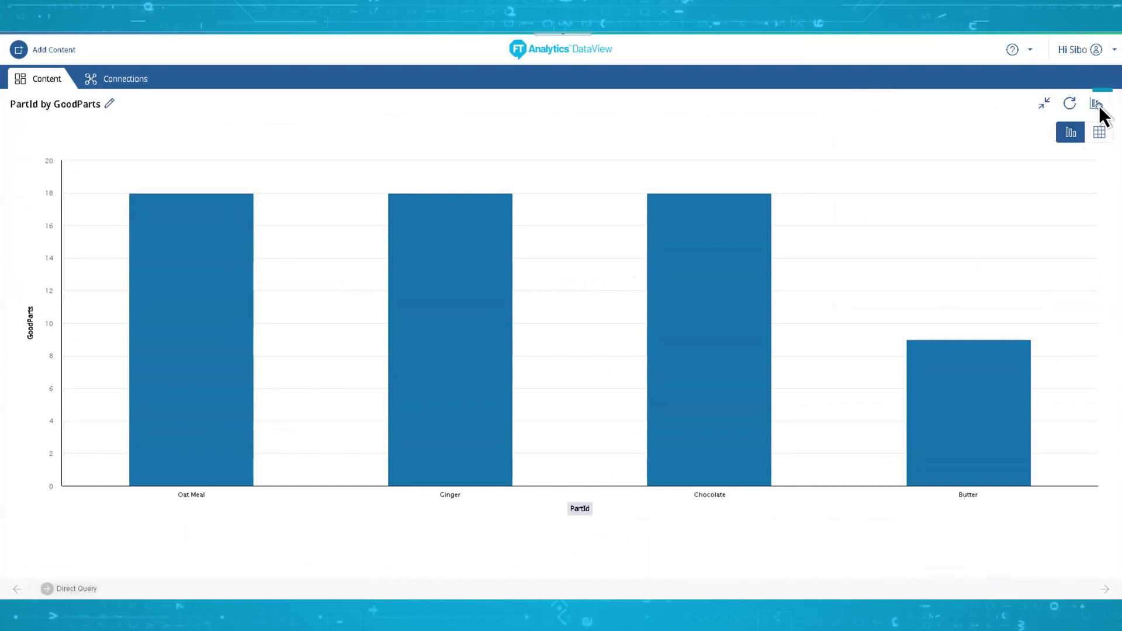
left_click(1096, 104)
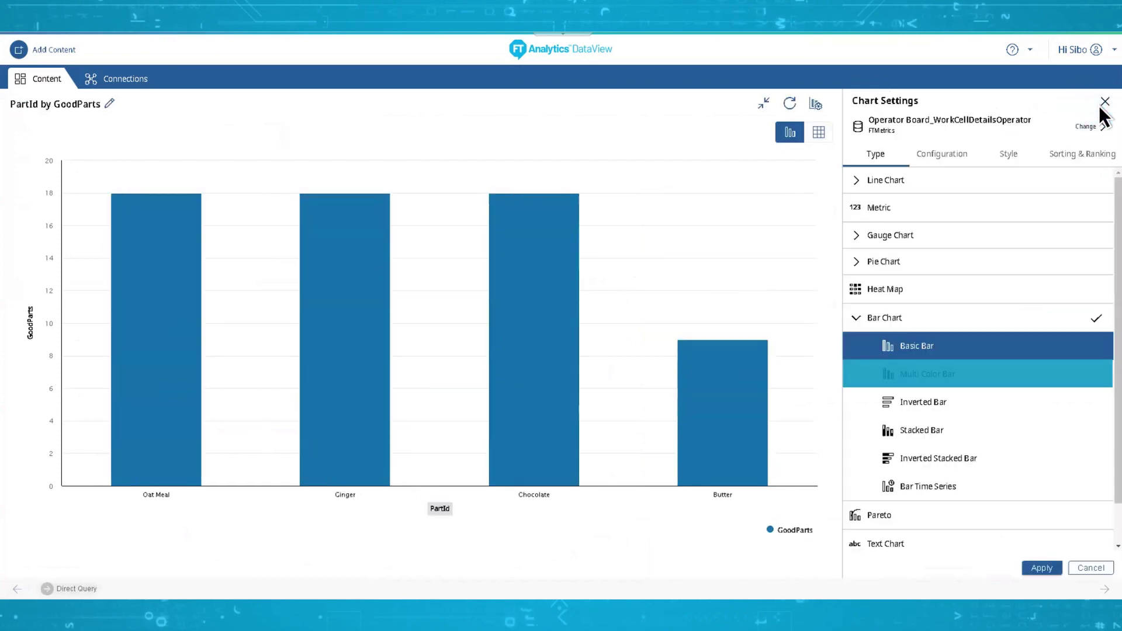
left_click(947, 379)
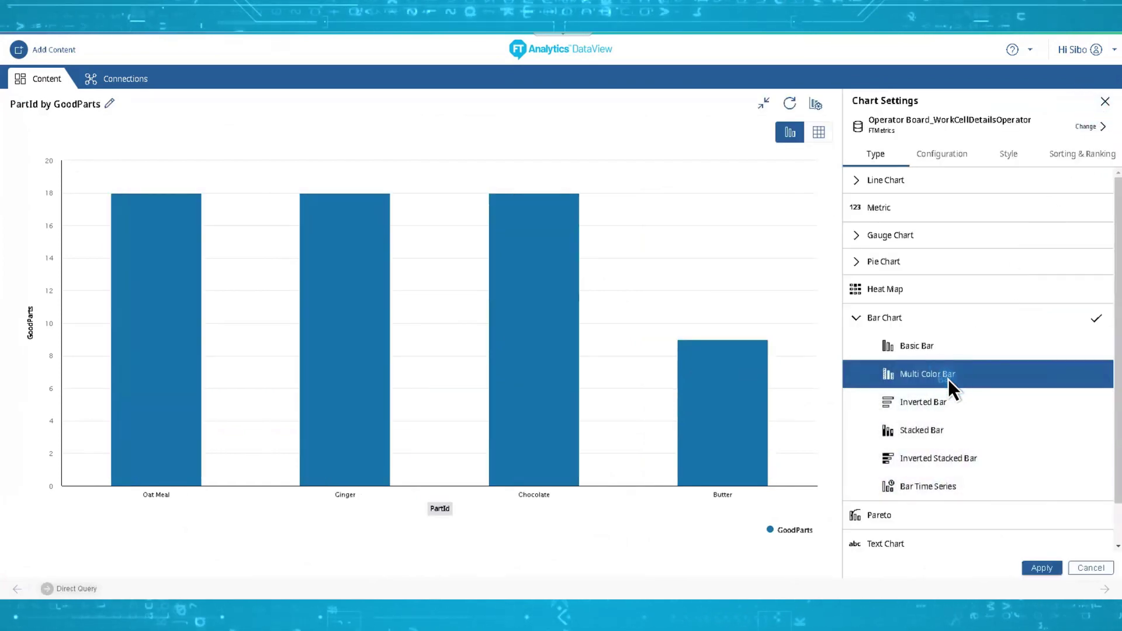
left_click(1043, 568)
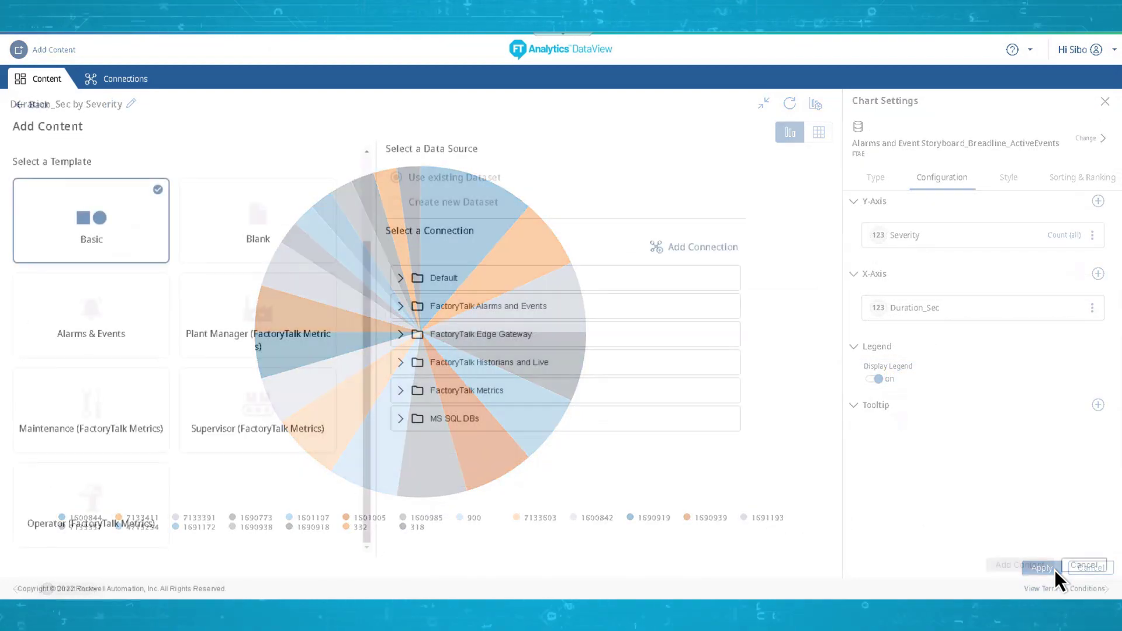
- Save a new Alarms & Events storyboard on FTAE data as Alarms and Event Storyboard_Breadline
left_click(358, 396)
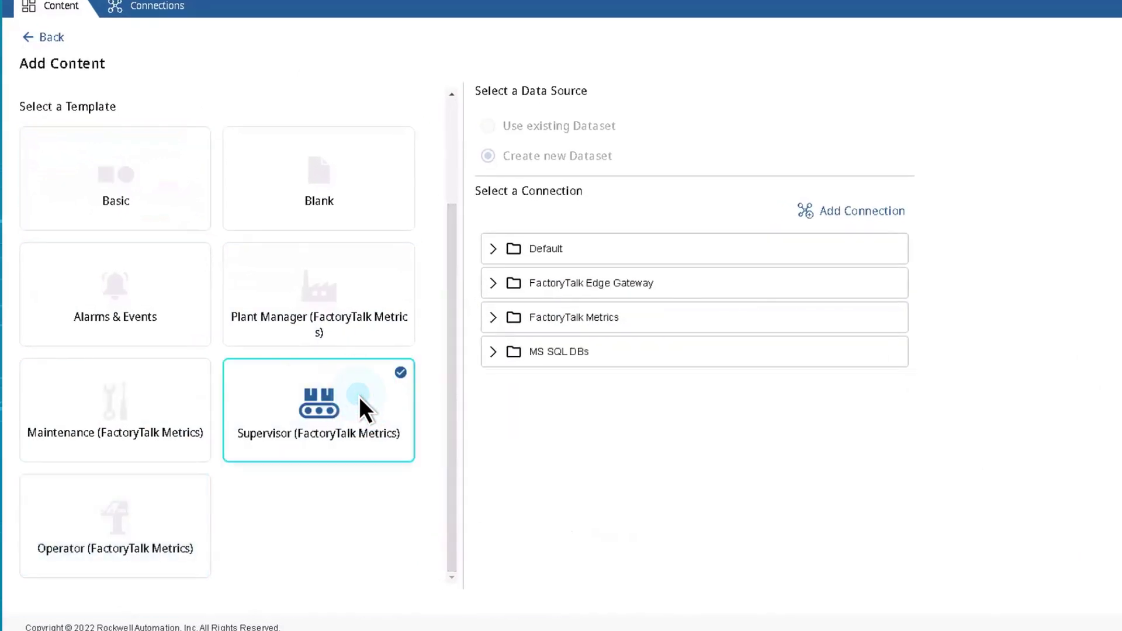
left_click(162, 299)
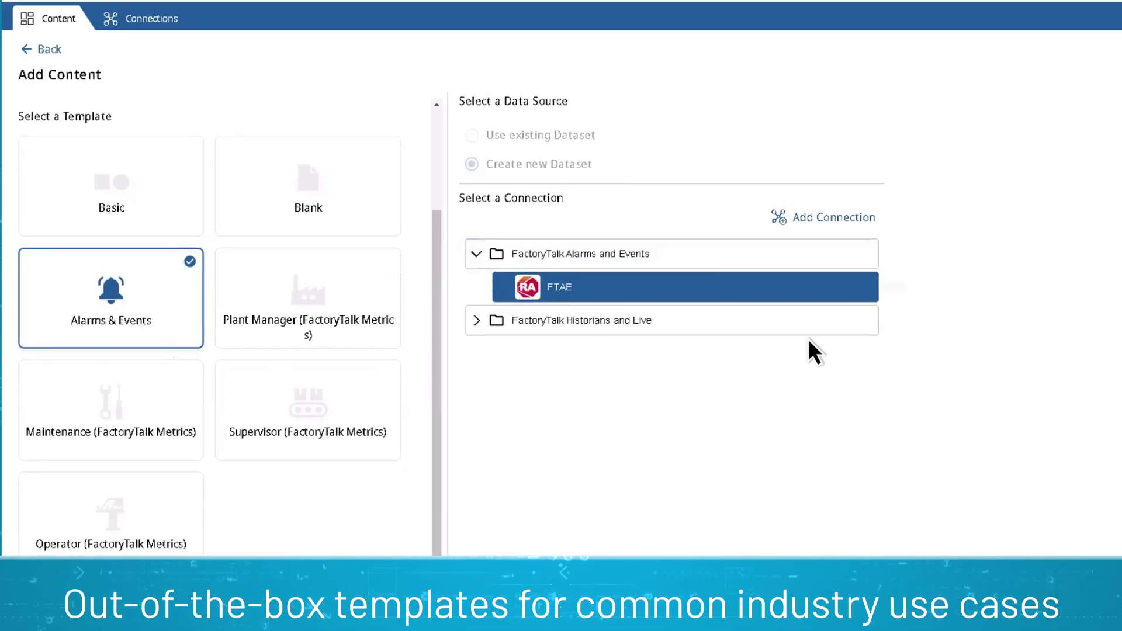
left_click(1044, 567)
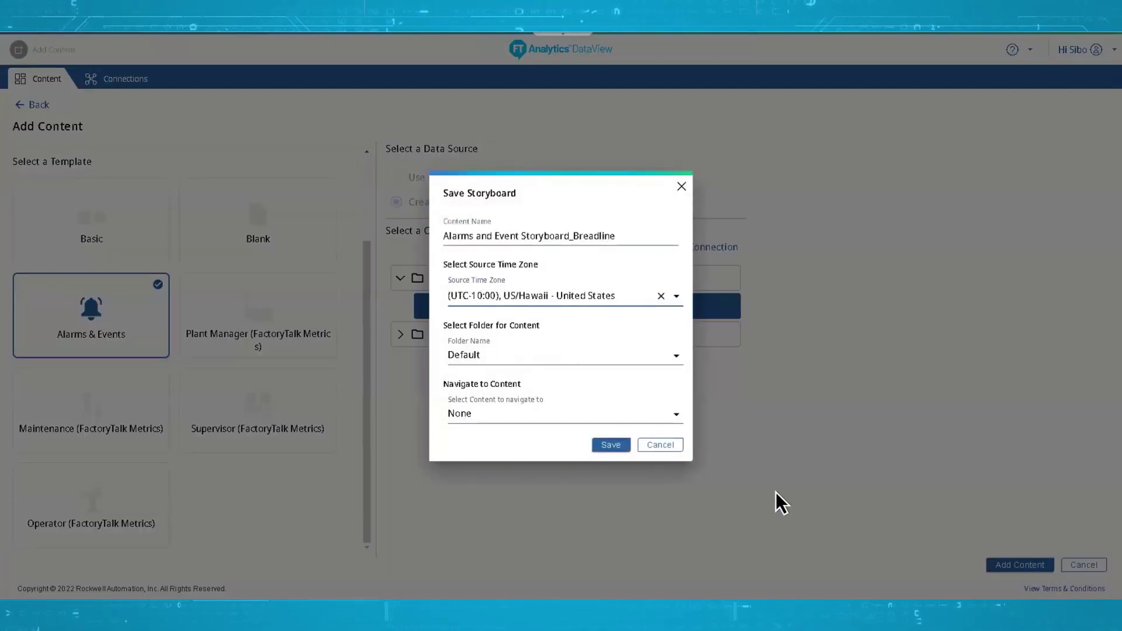
left_click(611, 446)
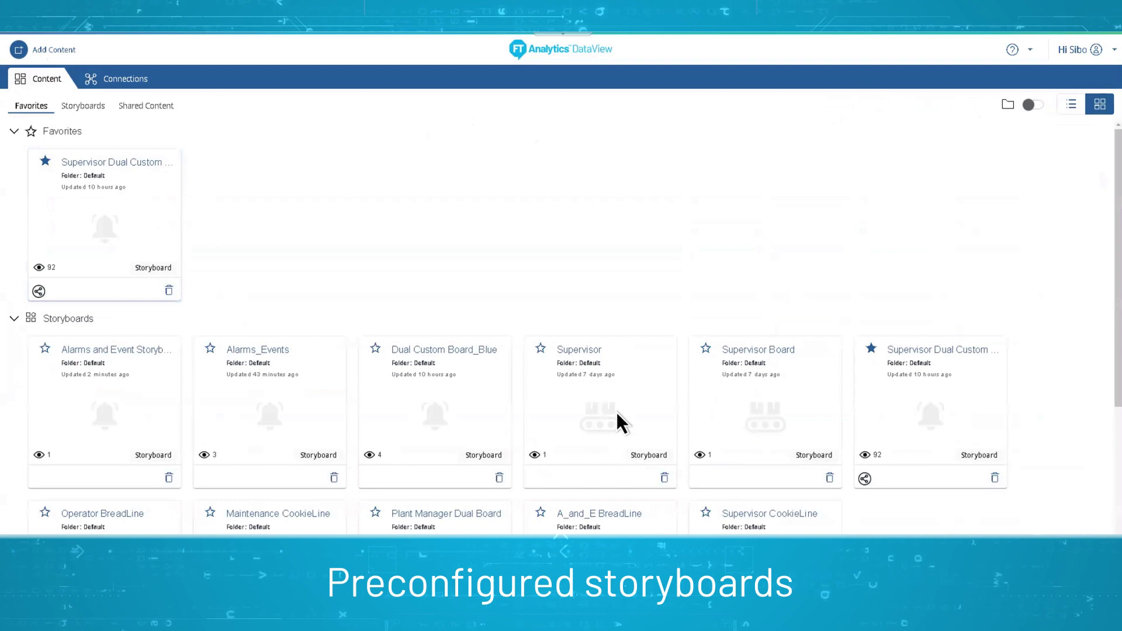
- Switch the Supervisor Parts Per Machine chart's data to FTAE A_and_E_EventsHistory 2
left_click(612, 357)
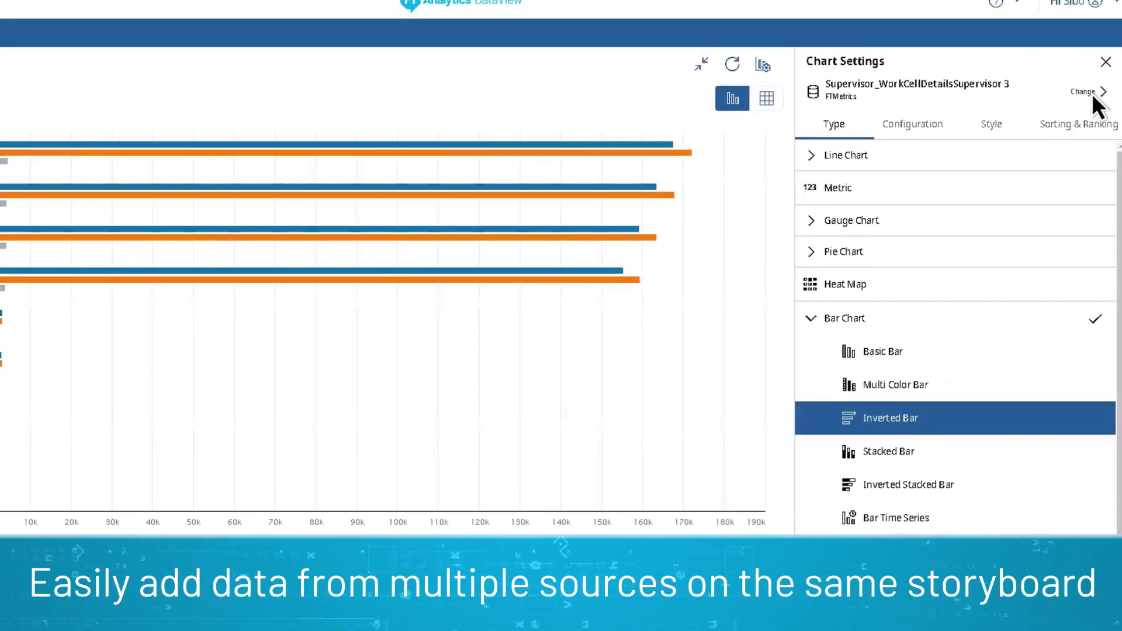
left_click(1091, 93)
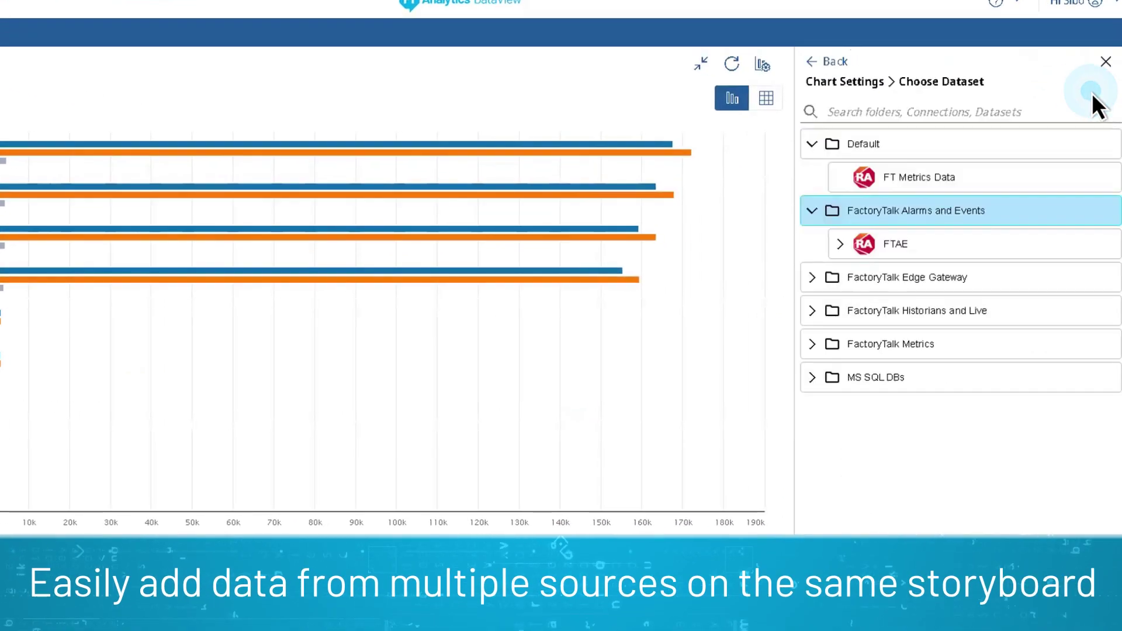
left_click(842, 248)
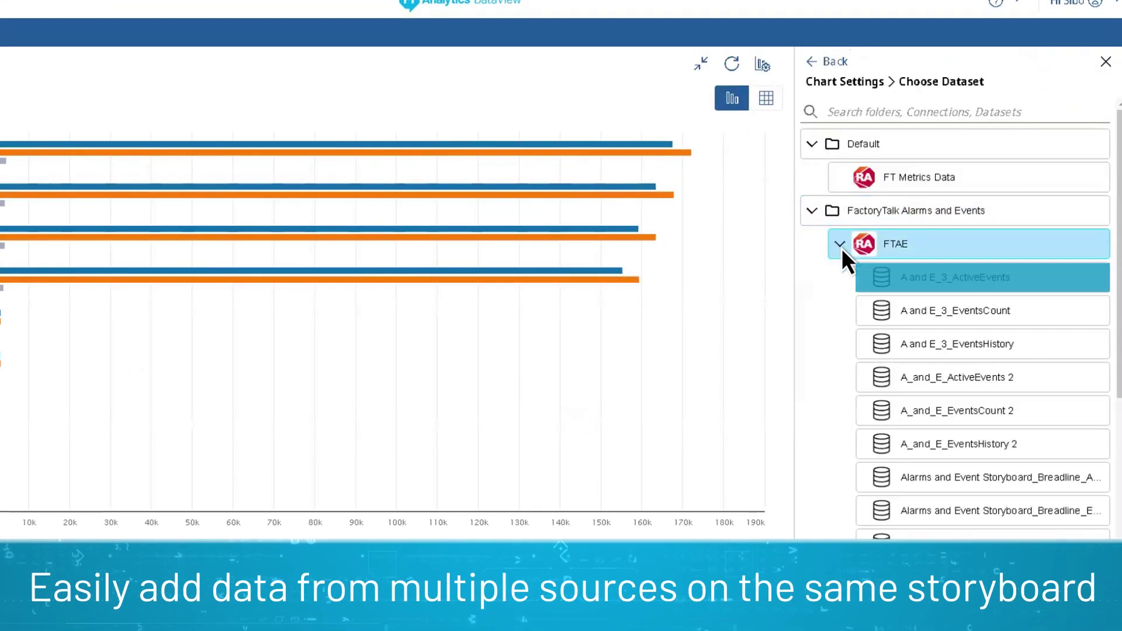
left_click(1021, 451)
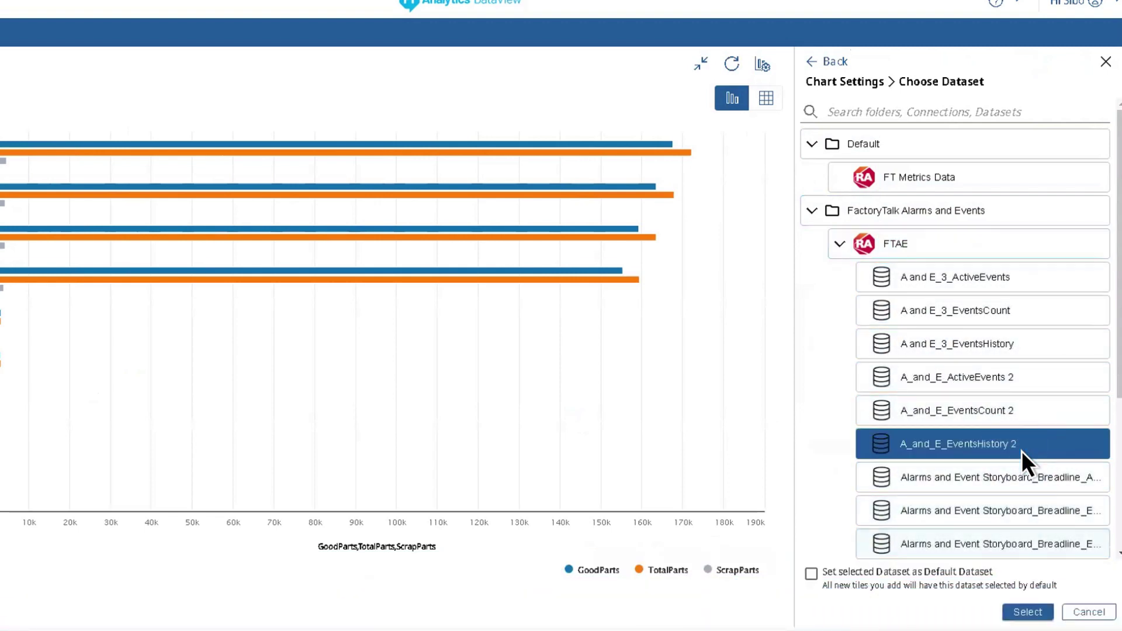
left_click(1028, 613)
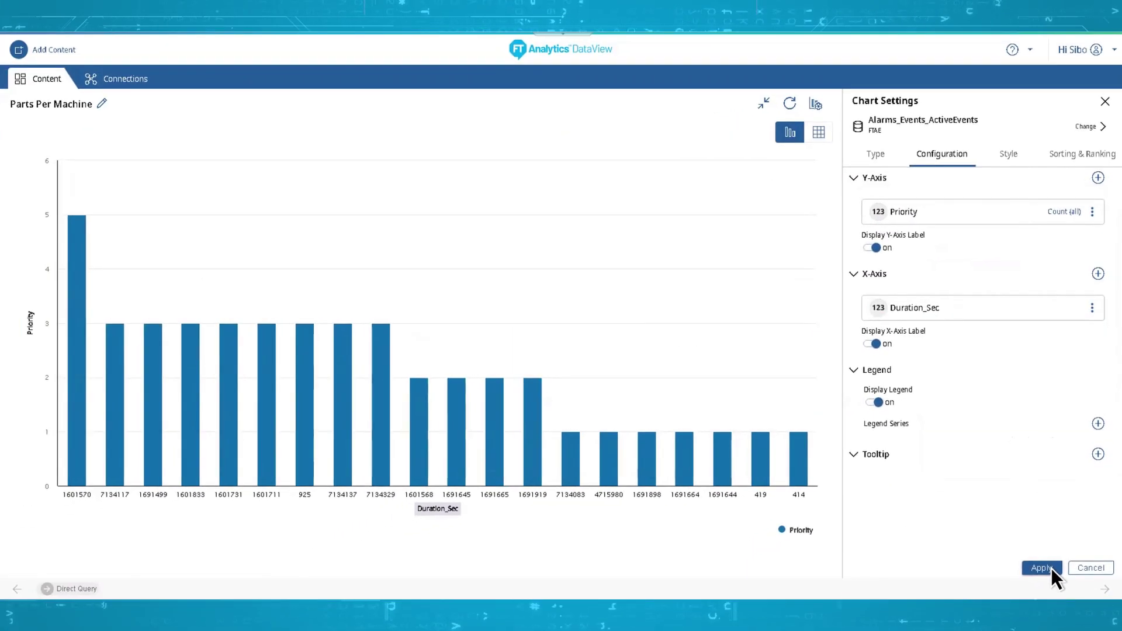
left_click(1041, 568)
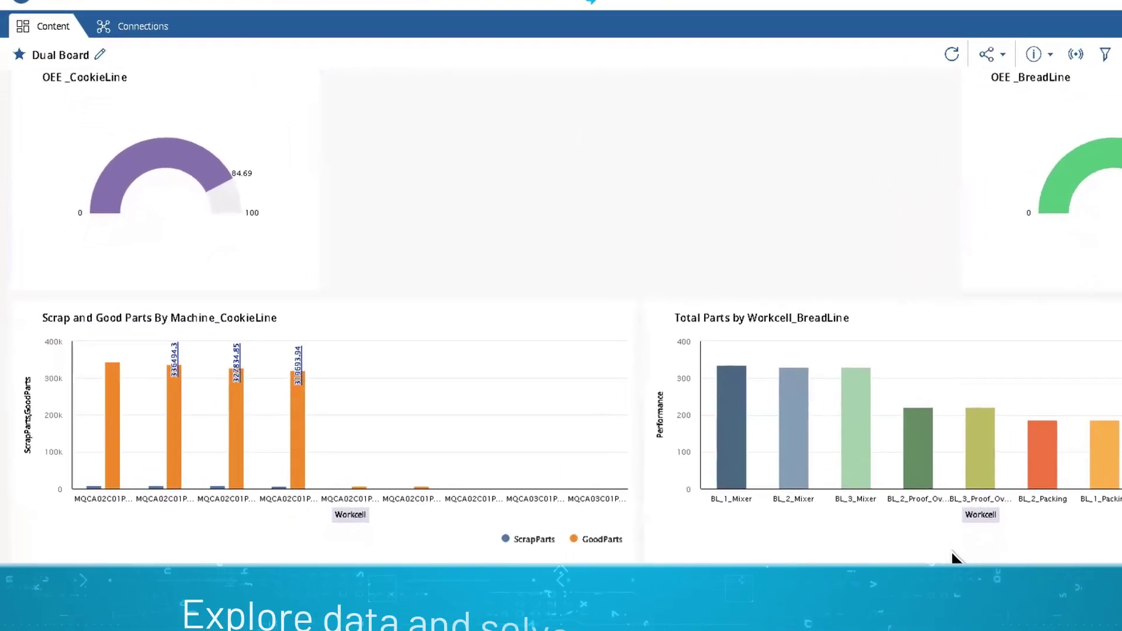
- Drill Scrap and Good Parts into MQCA02C01PU01_Mixer1, then drill GoodParts down by PartId
left_click(127, 452)
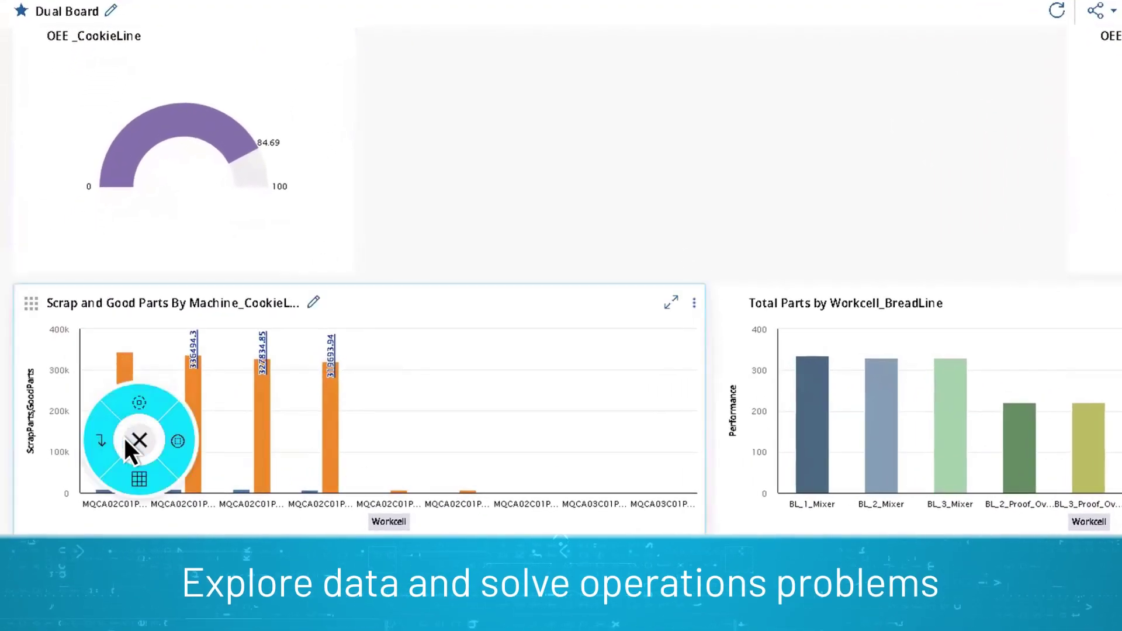
left_click(140, 404)
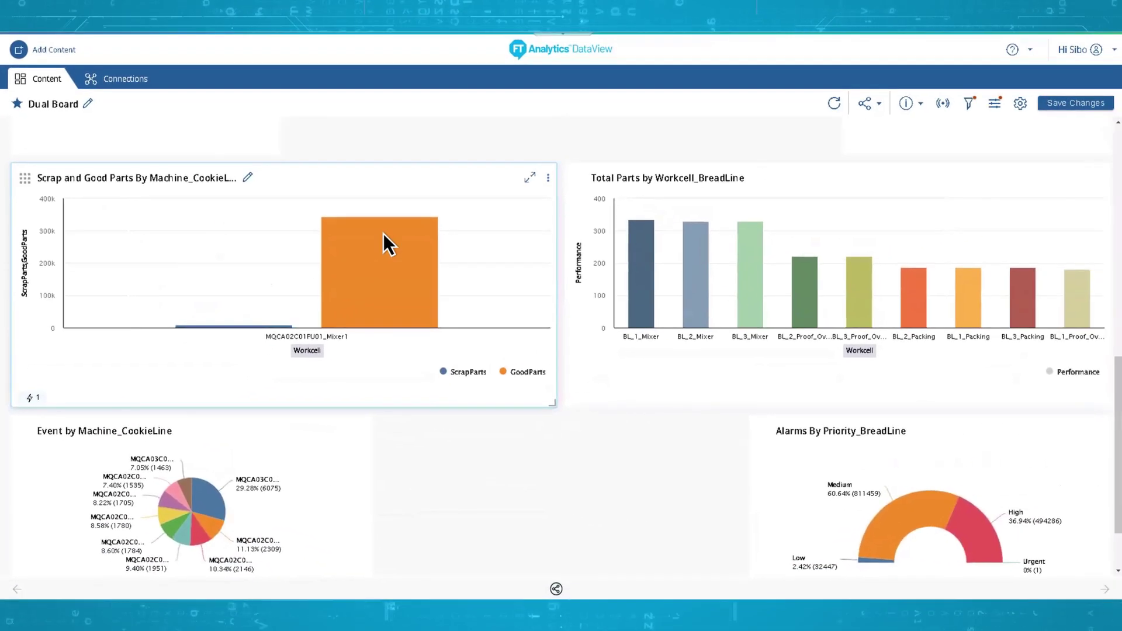
left_click(390, 232)
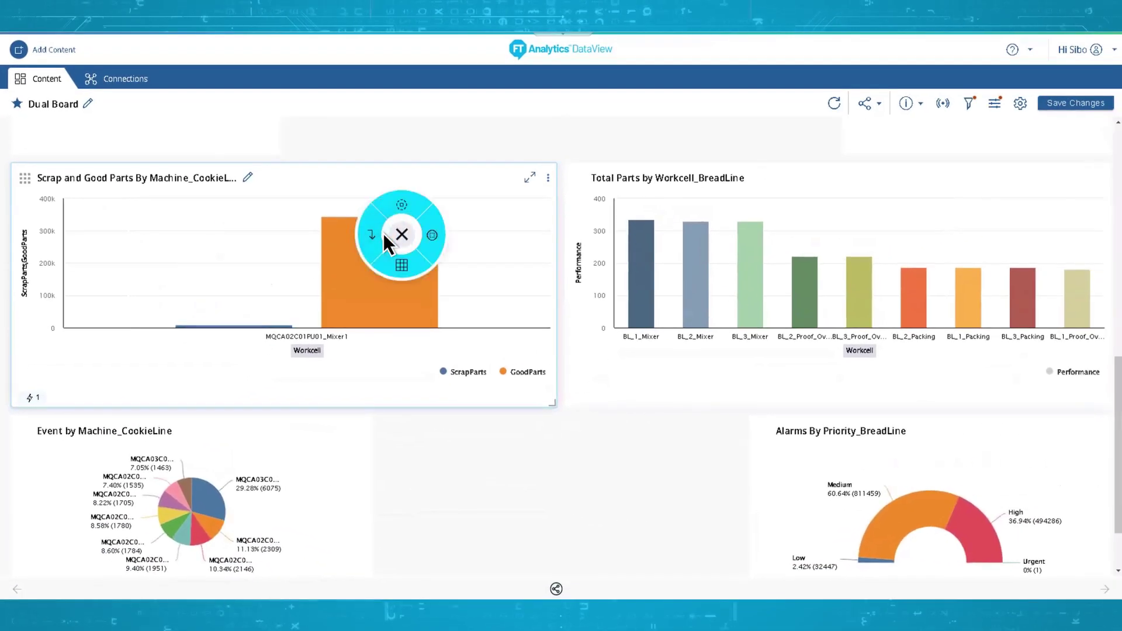
left_click(404, 207)
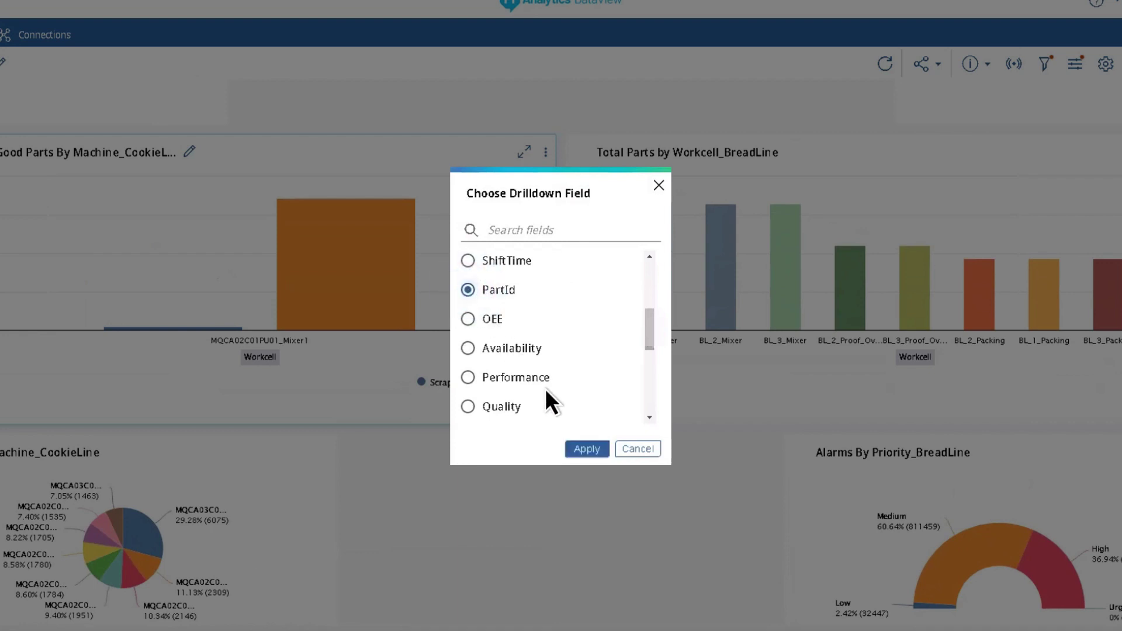
left_click(594, 452)
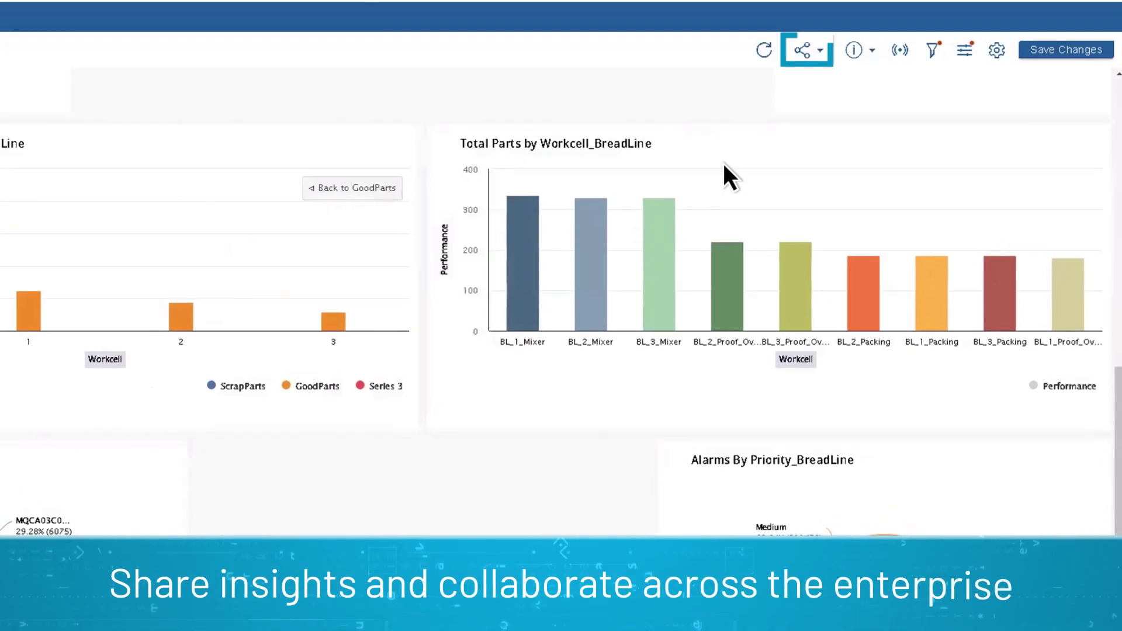
- Open the Share Storyboard dialog for the Dual Board
left_click(809, 39)
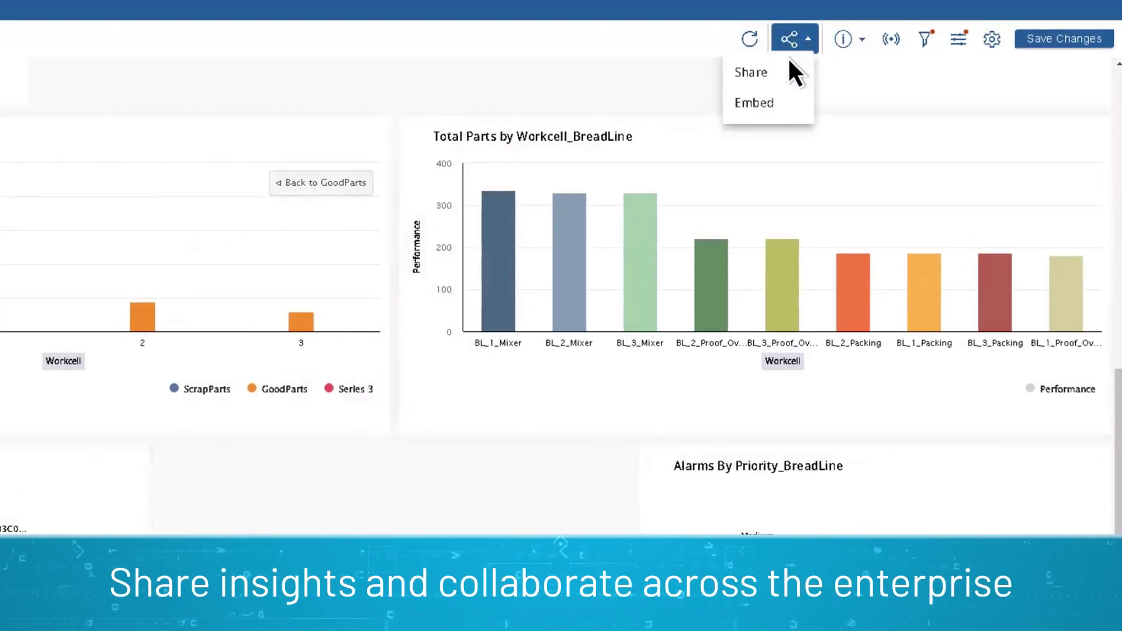
left_click(763, 75)
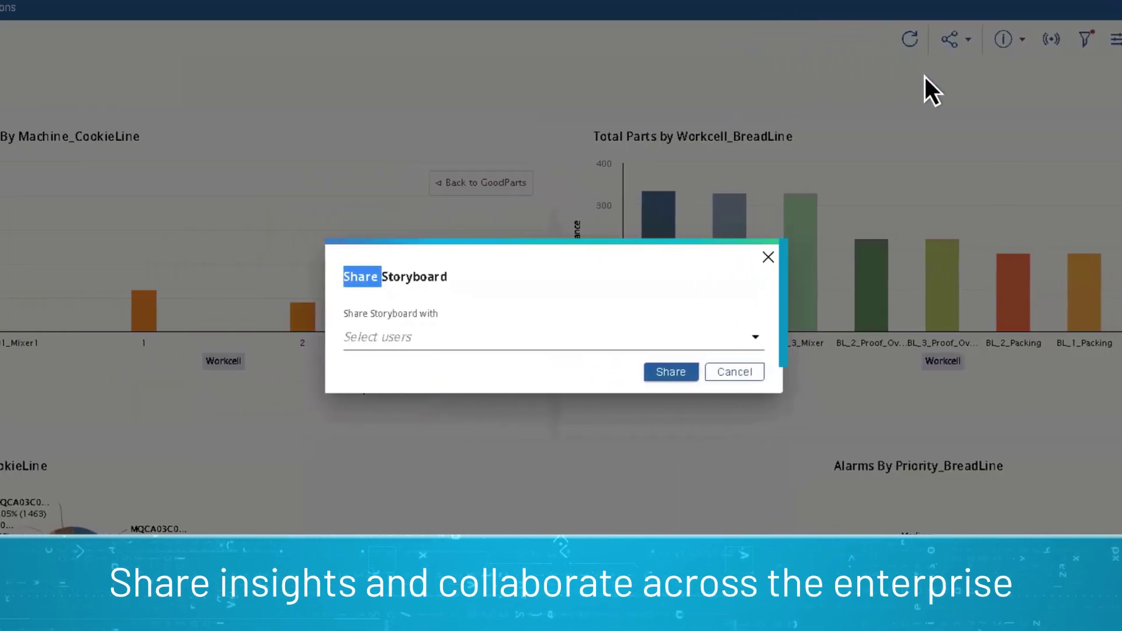